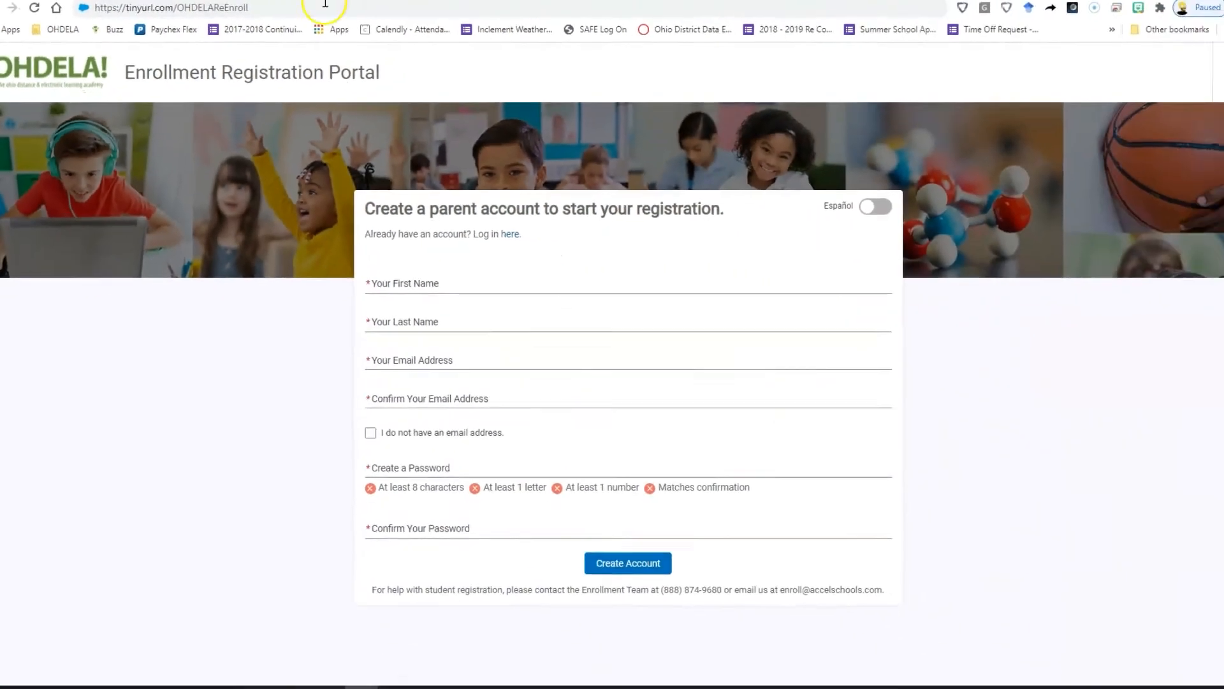
Complete the password and password confirmation part of the parent registration form and create the account
left_click(870, 14)
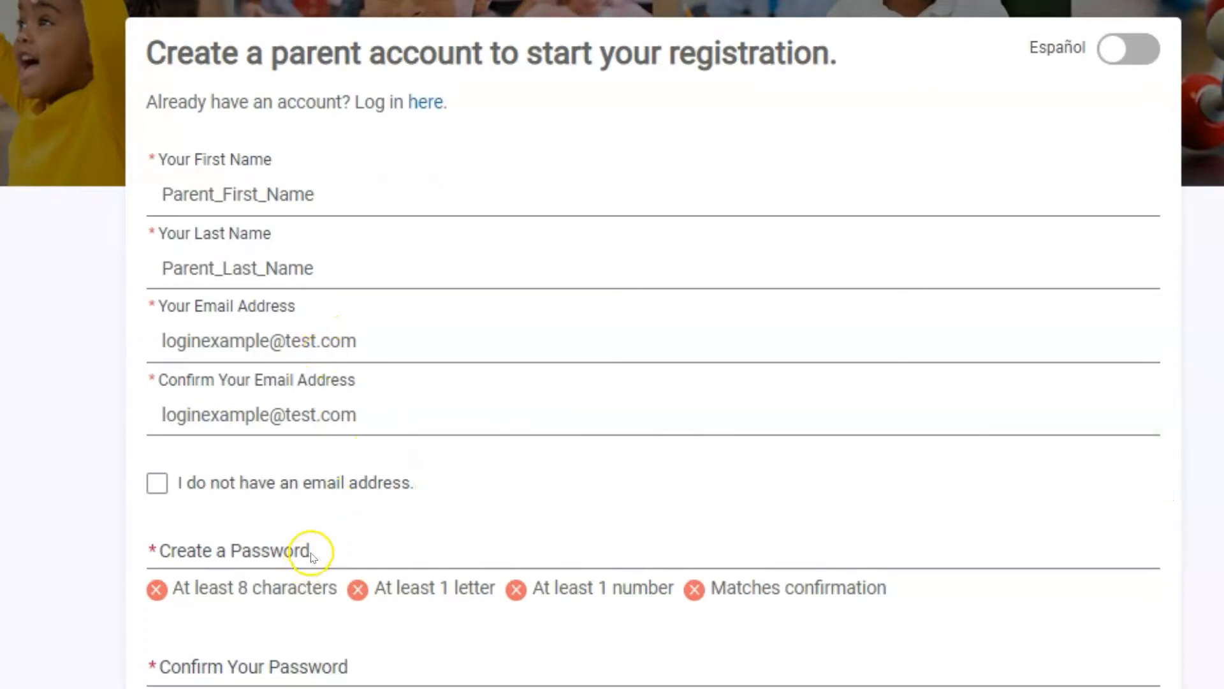
left_click(312, 548)
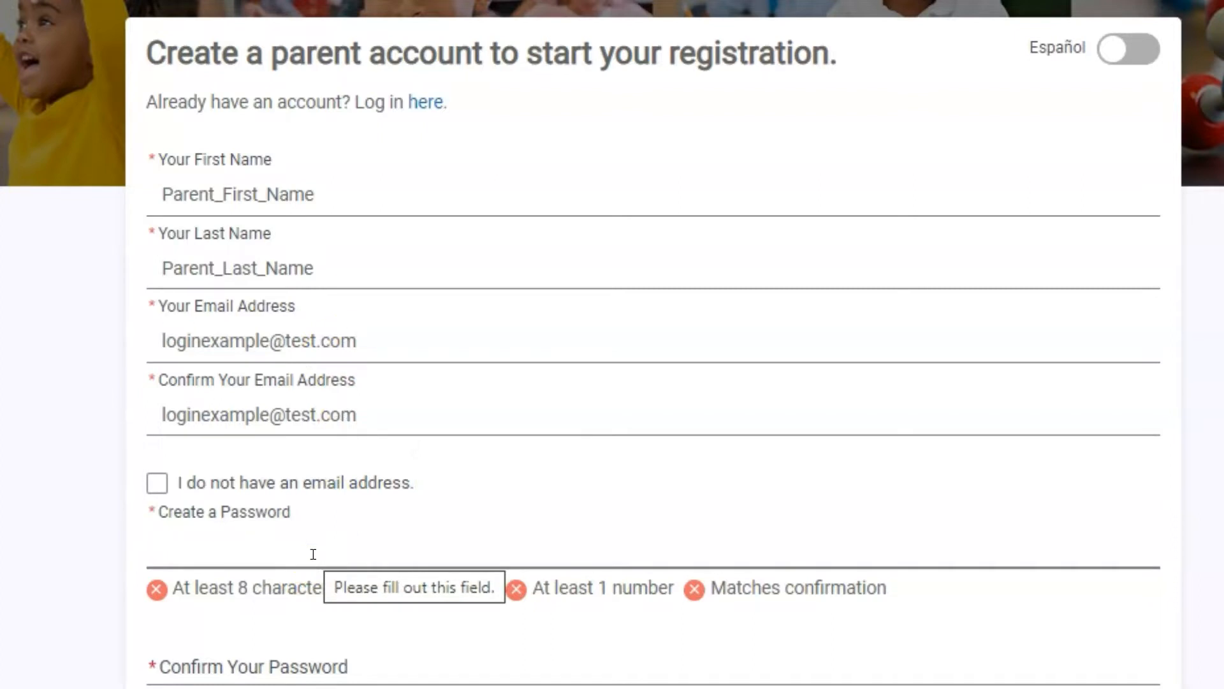
left_click(384, 667)
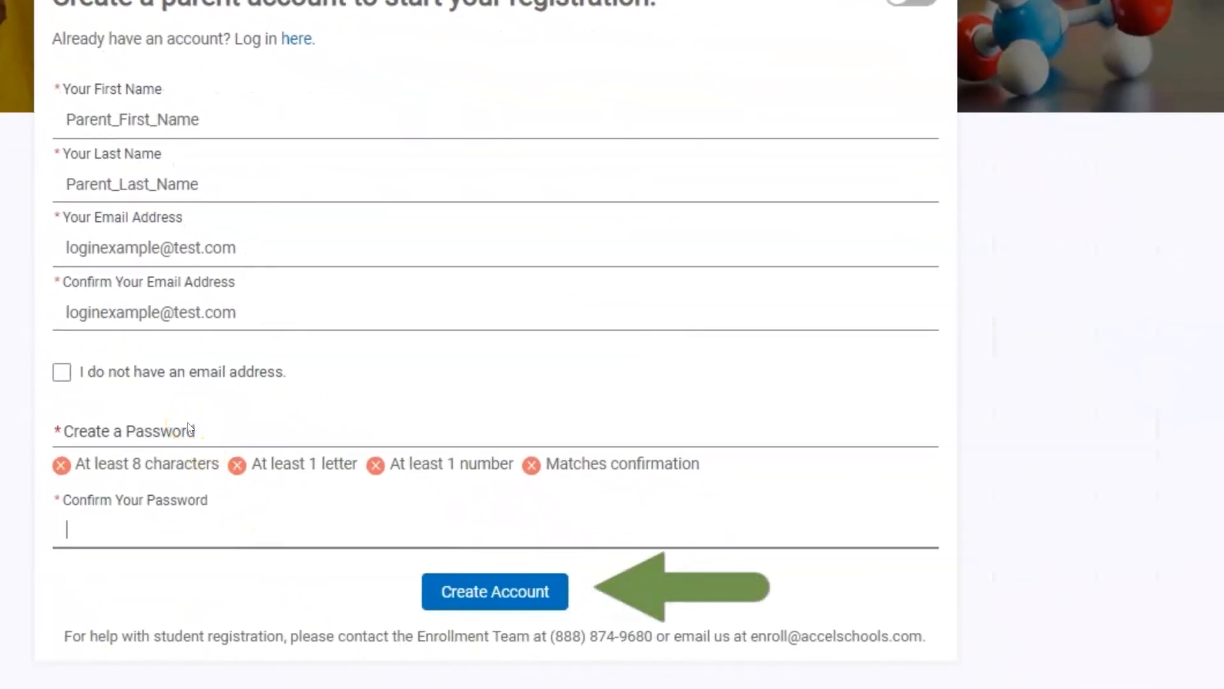
left_click(549, 592)
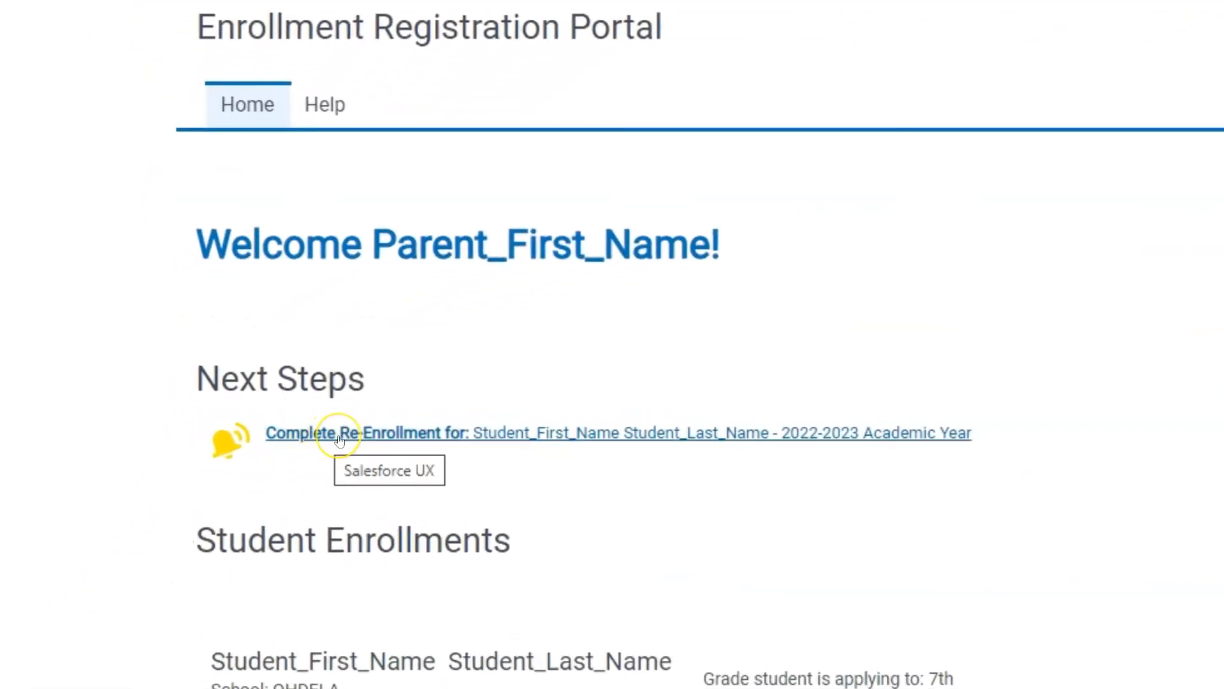
Open the student's 2022-2023 re-enrollment form and choose that the student will return next school year
left_click(341, 438)
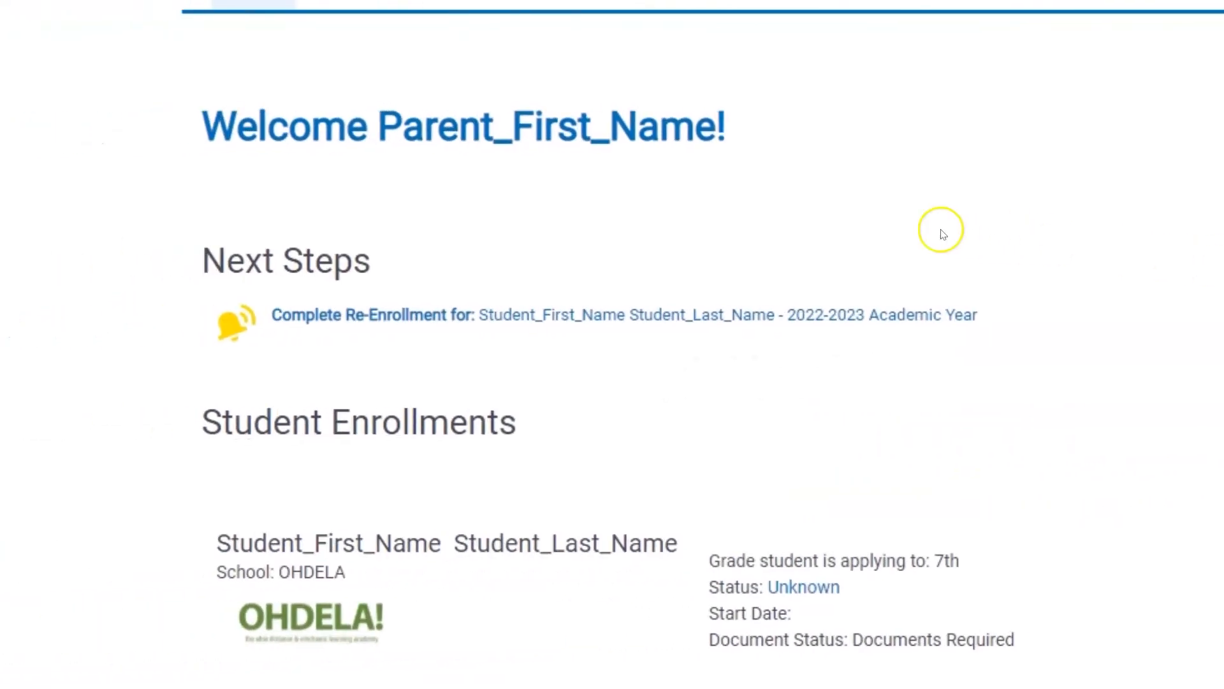
left_click(495, 319)
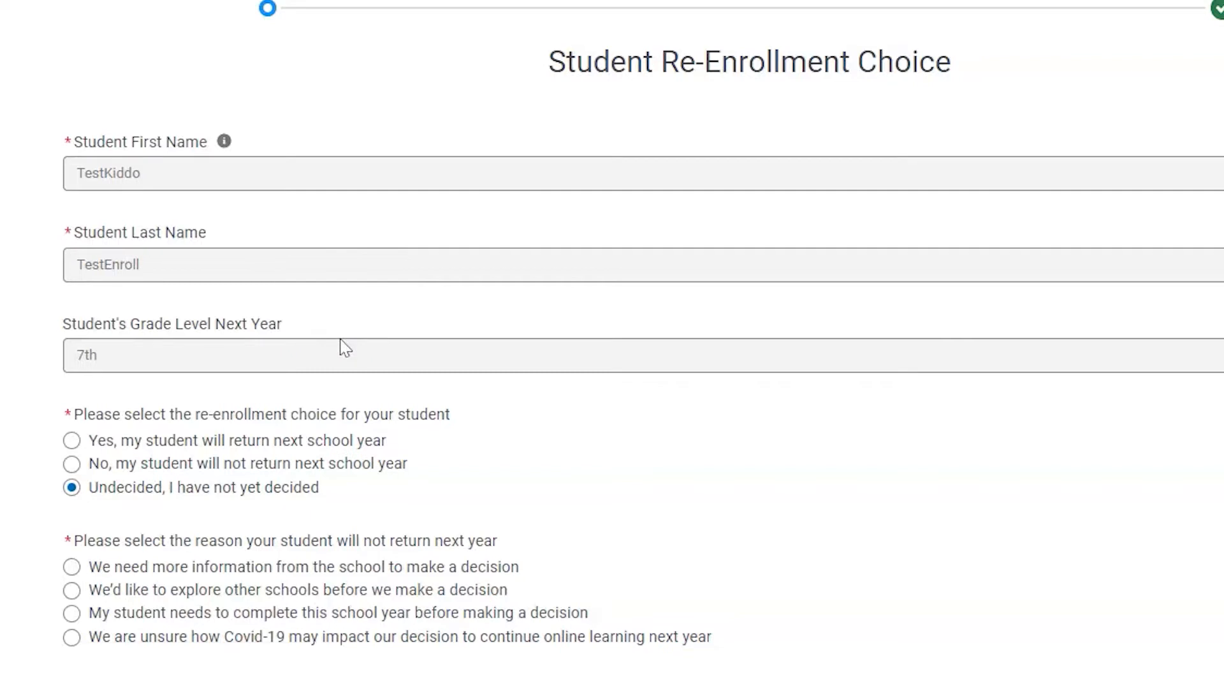
left_click(588, 514)
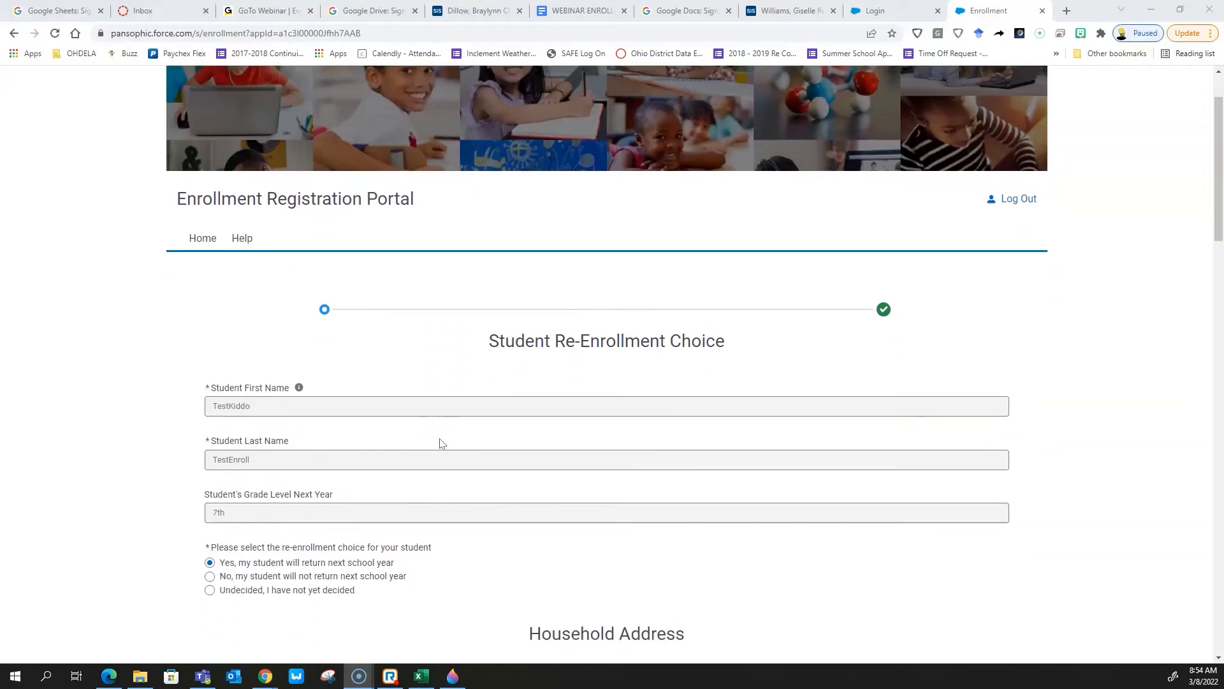
Answer Yes to needing to update or change the household address on file
scroll(439, 440, "down", 2)
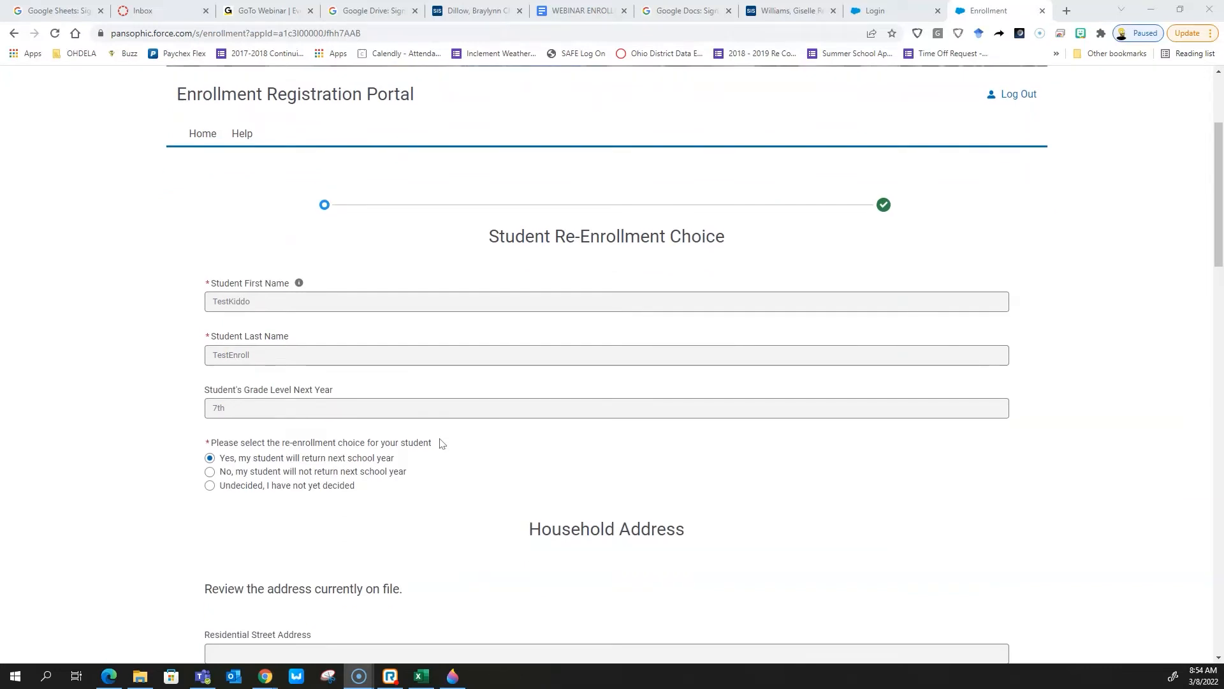
scroll(442, 443, "down", 6)
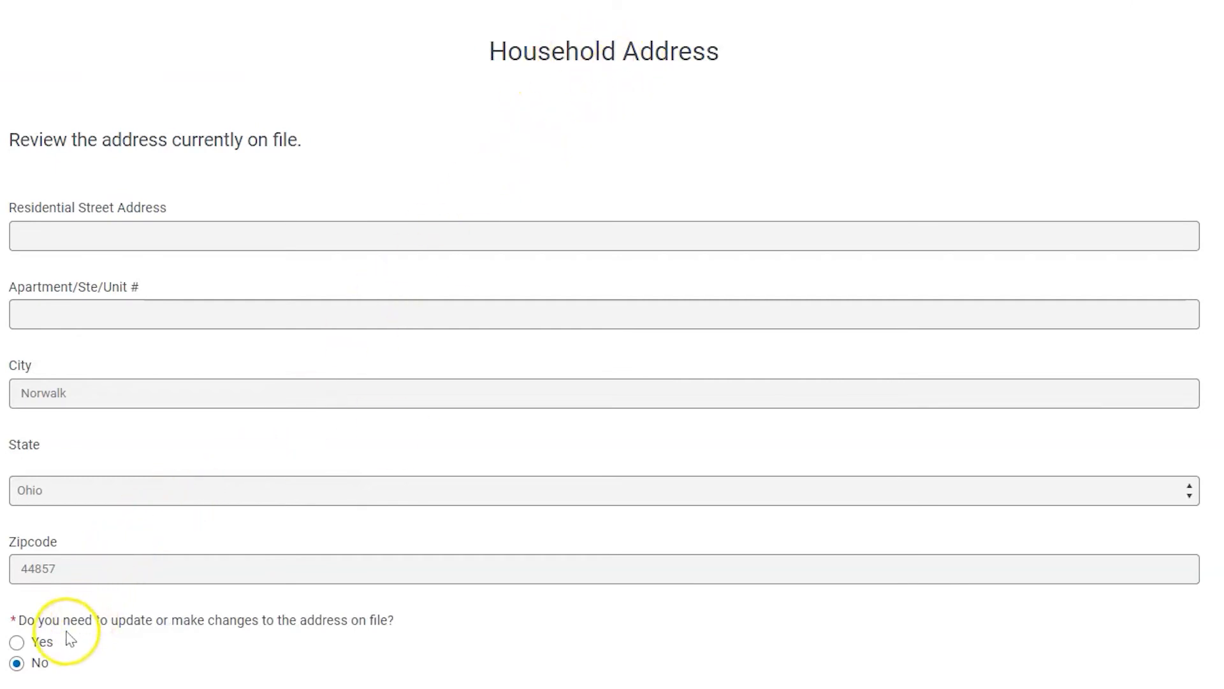
left_click(20, 644)
Review the primary guardian's email, phone and residential address fields and the Additional Contacts section of the form
scroll(243, 293, "down", 10)
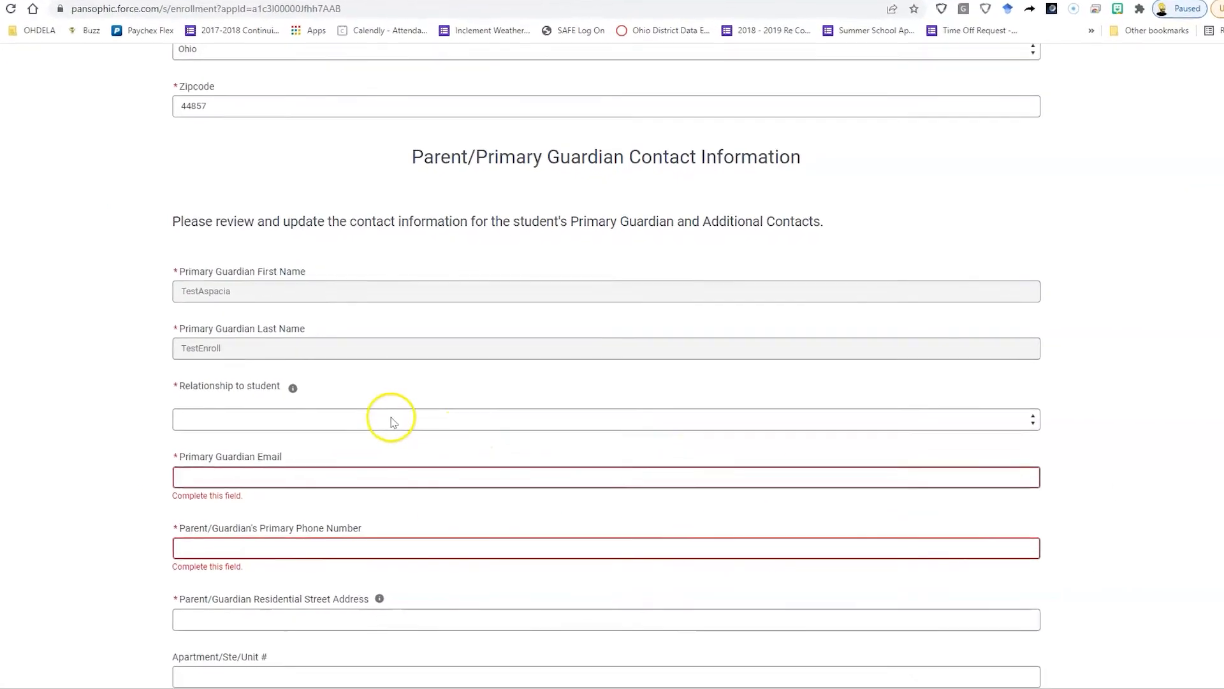
left_click(333, 481)
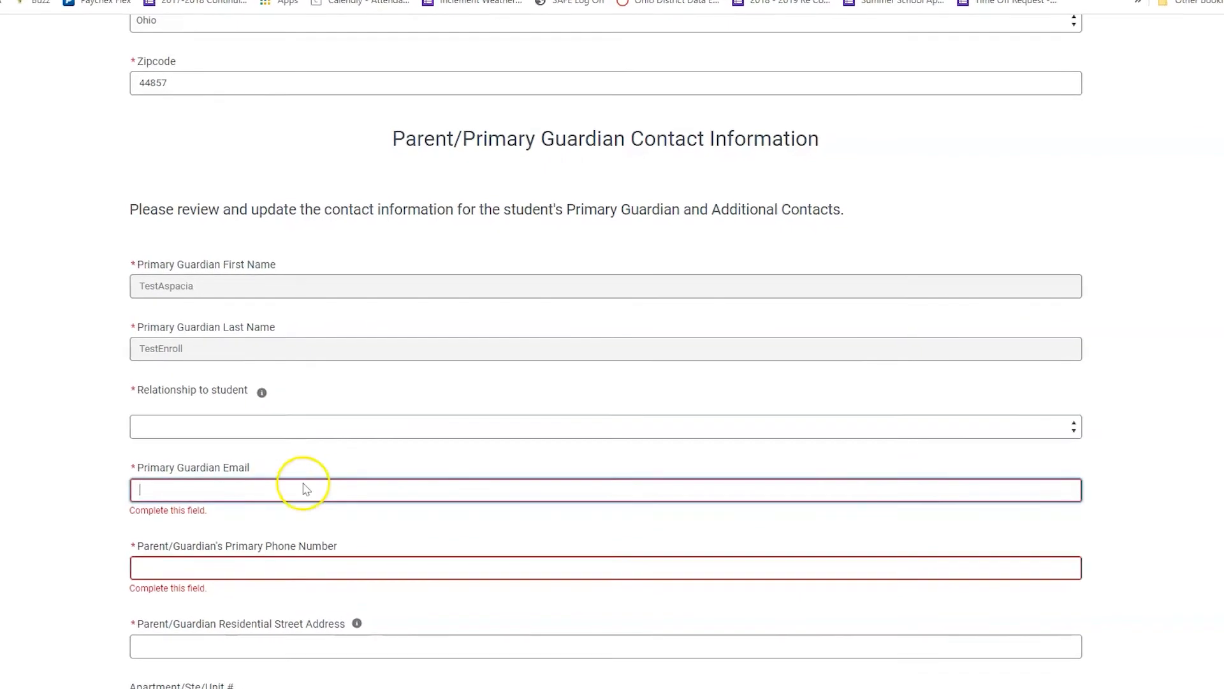
left_click(310, 571)
left_click(449, 603)
scroll(402, 606, "down", 5)
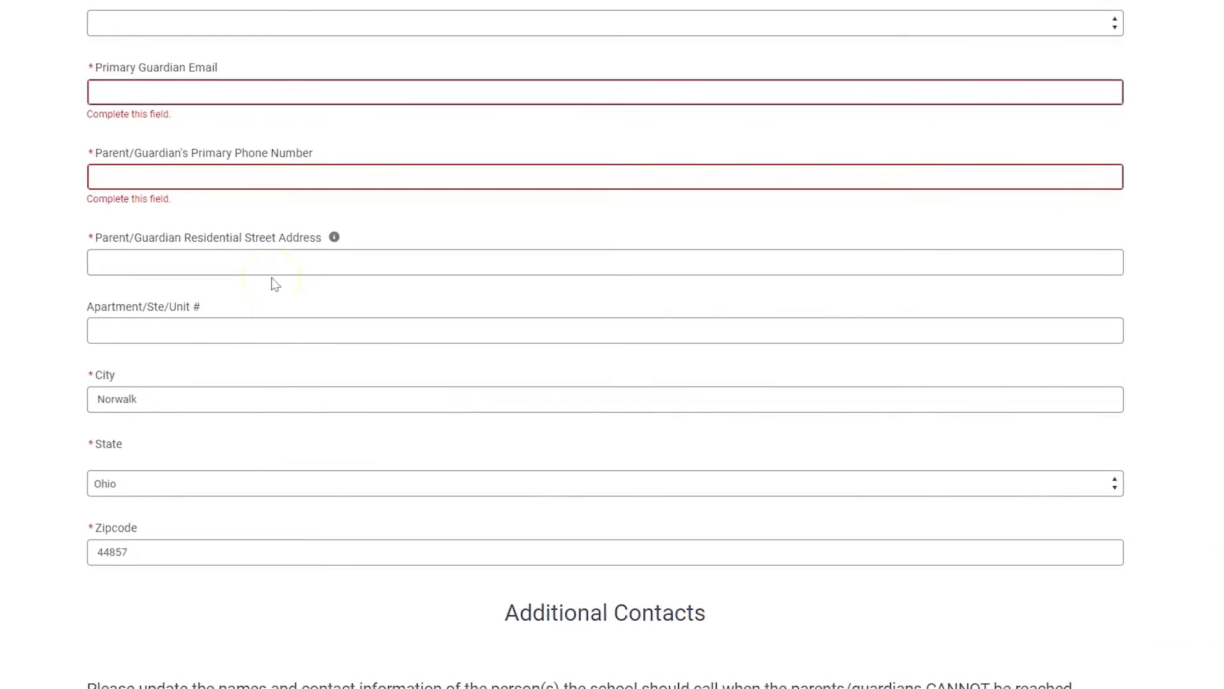
scroll(264, 336, "down", 2)
scroll(259, 336, "down", 8)
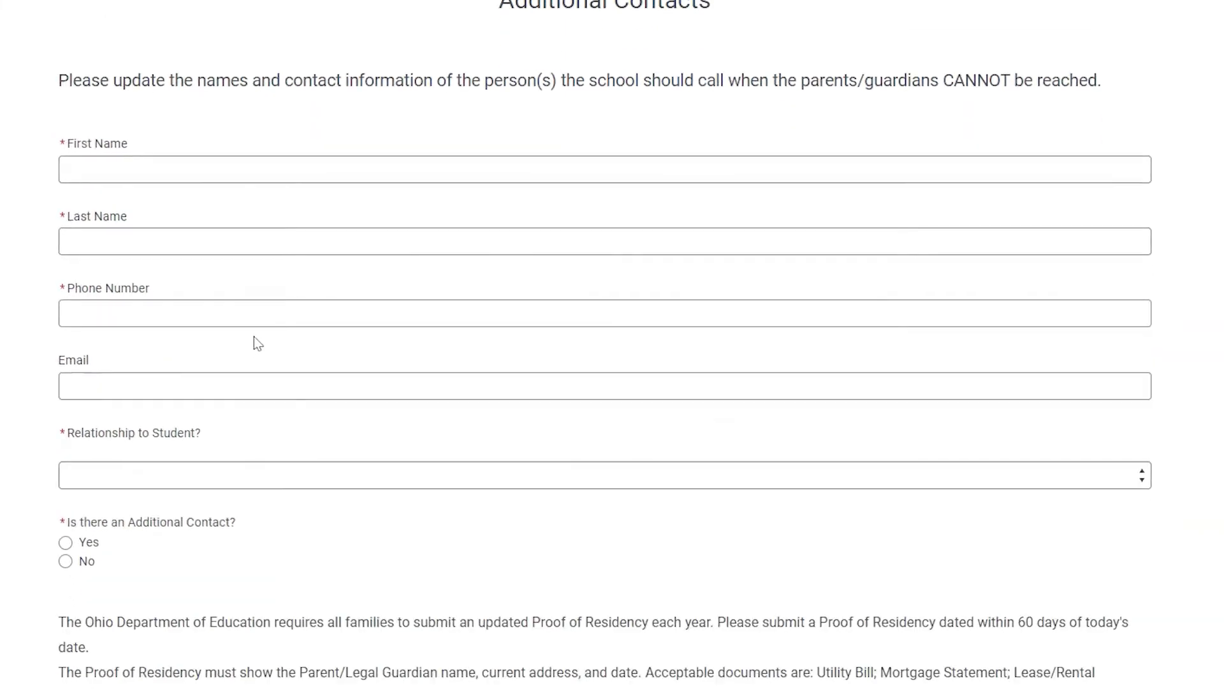
scroll(252, 338, "up", 2)
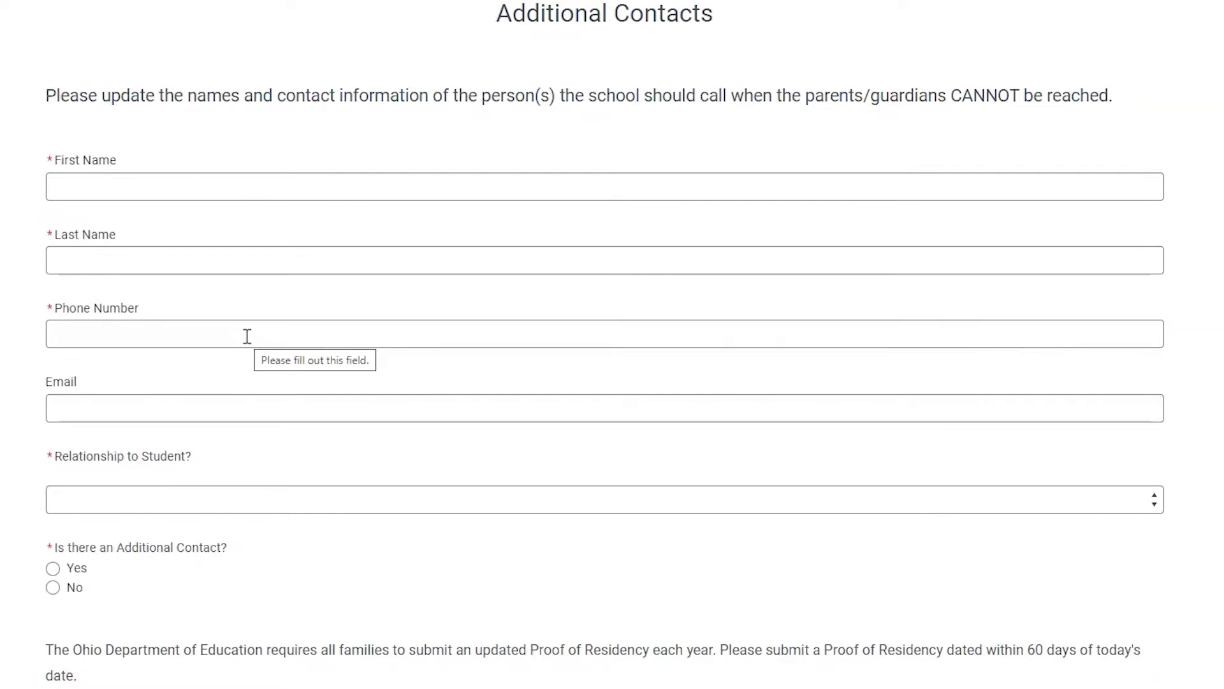
Upload the GETTING SIGNED IN image from the desktop's HANDOUTS folder as Proof of Residency and save the form
scroll(247, 336, "down", 8)
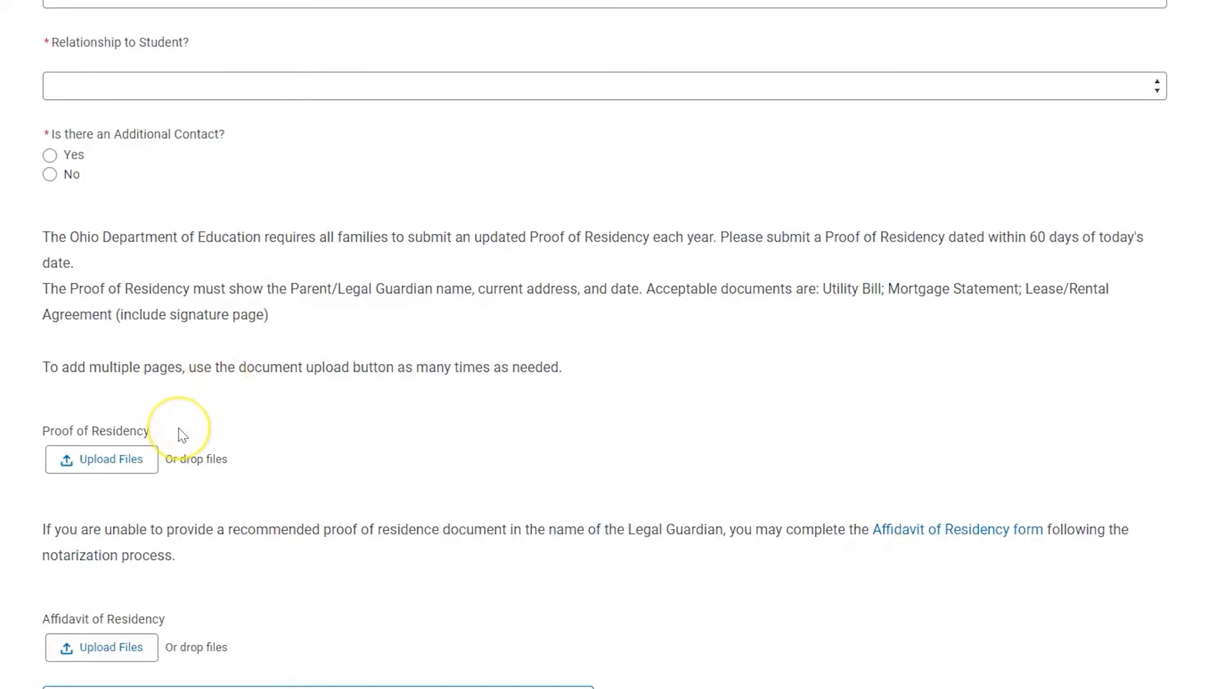
left_click(303, 470)
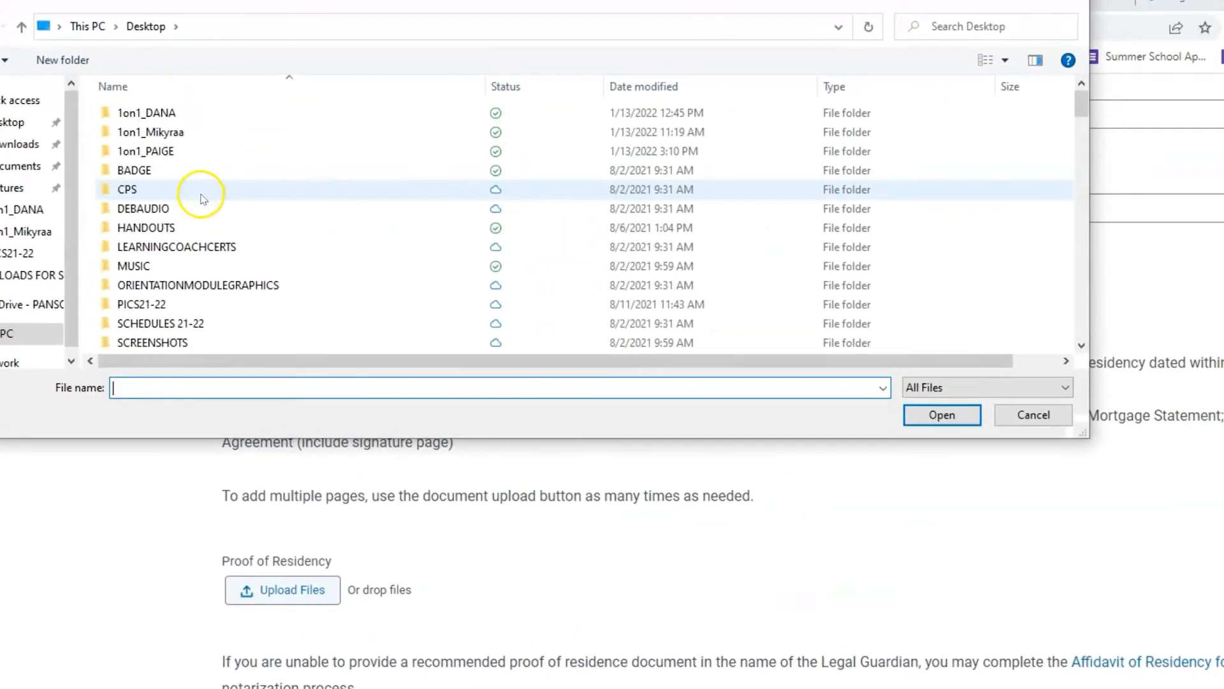
double_click(192, 233)
left_click(153, 131)
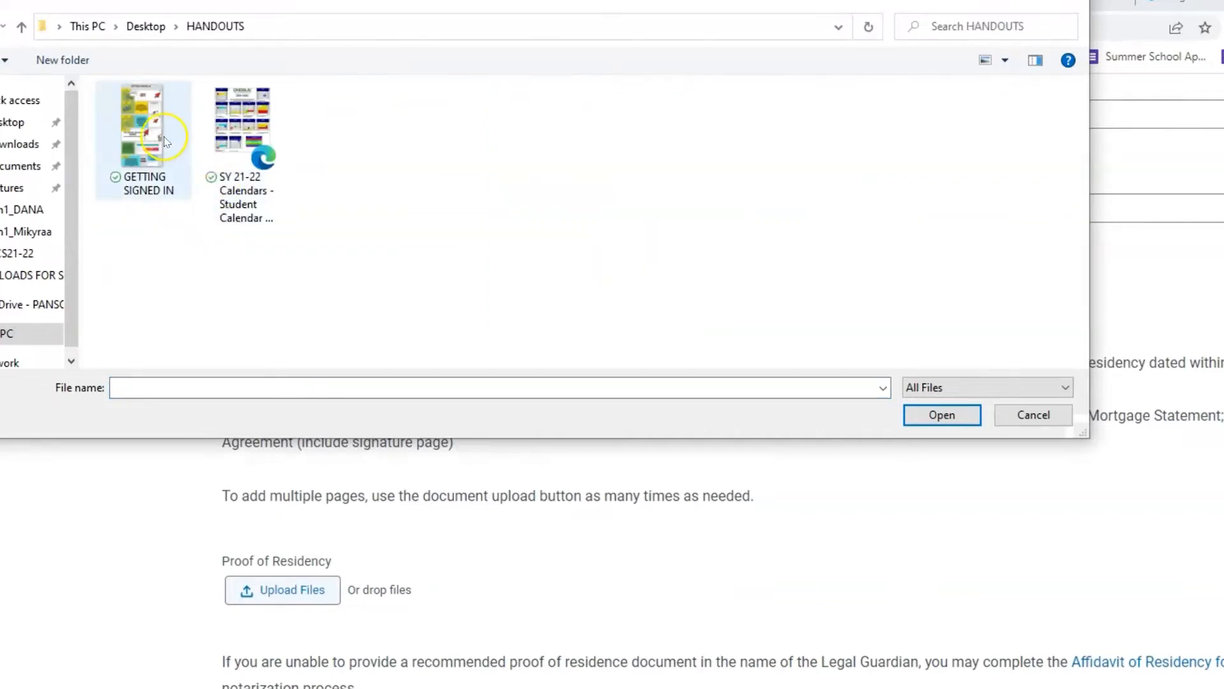
left_click(942, 415)
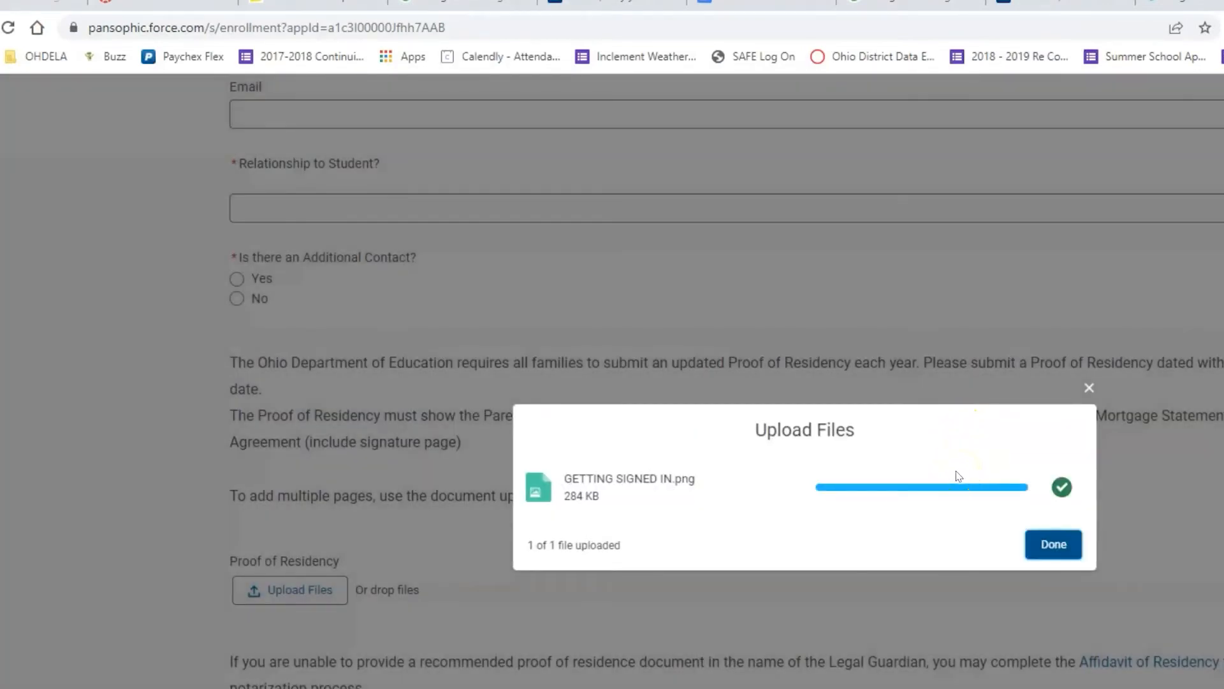
left_click(1062, 548)
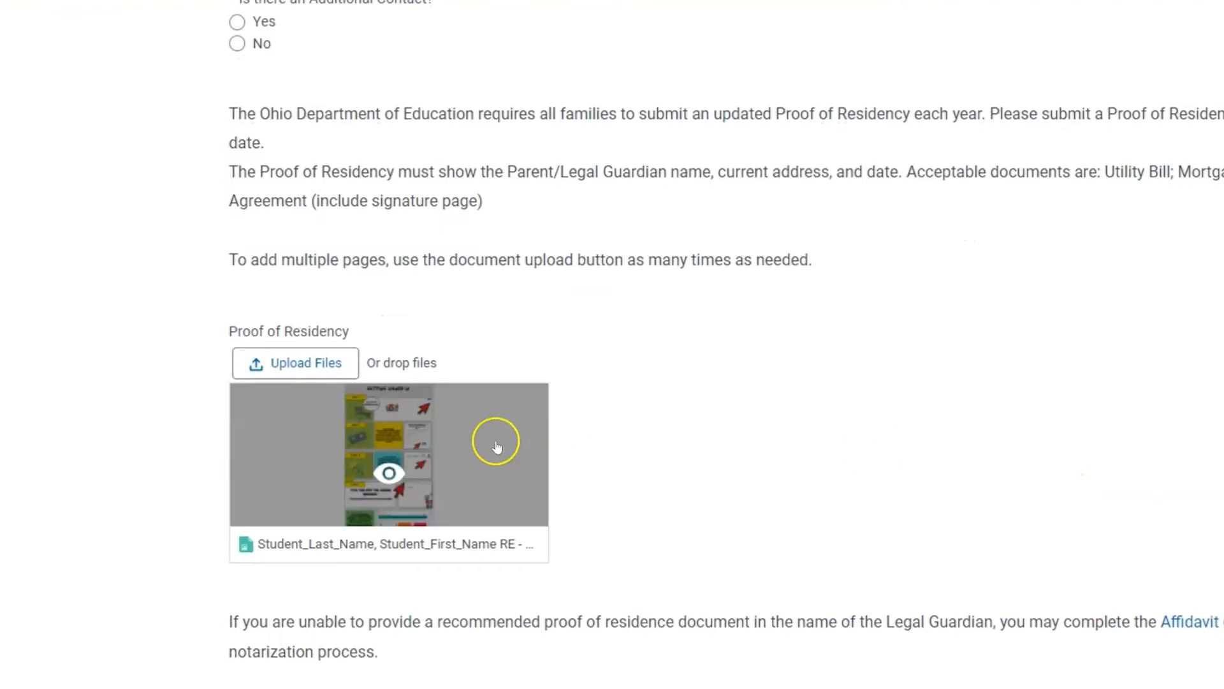
scroll(687, 602, "down", 3)
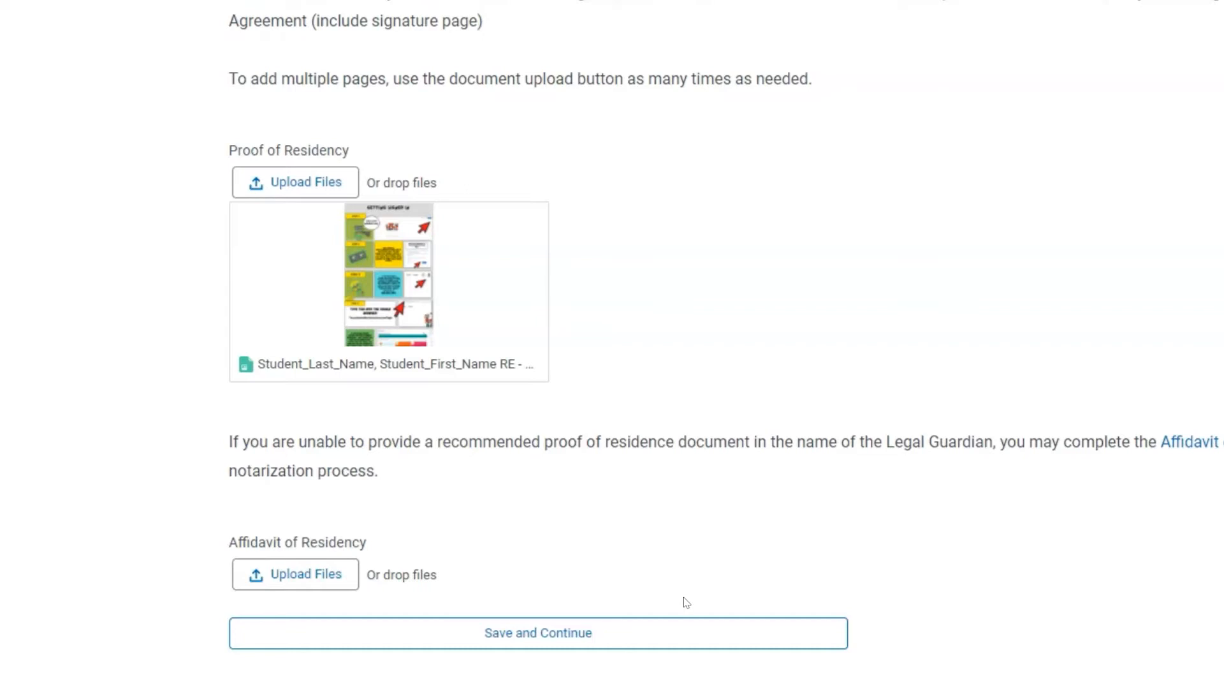
left_click(674, 622)
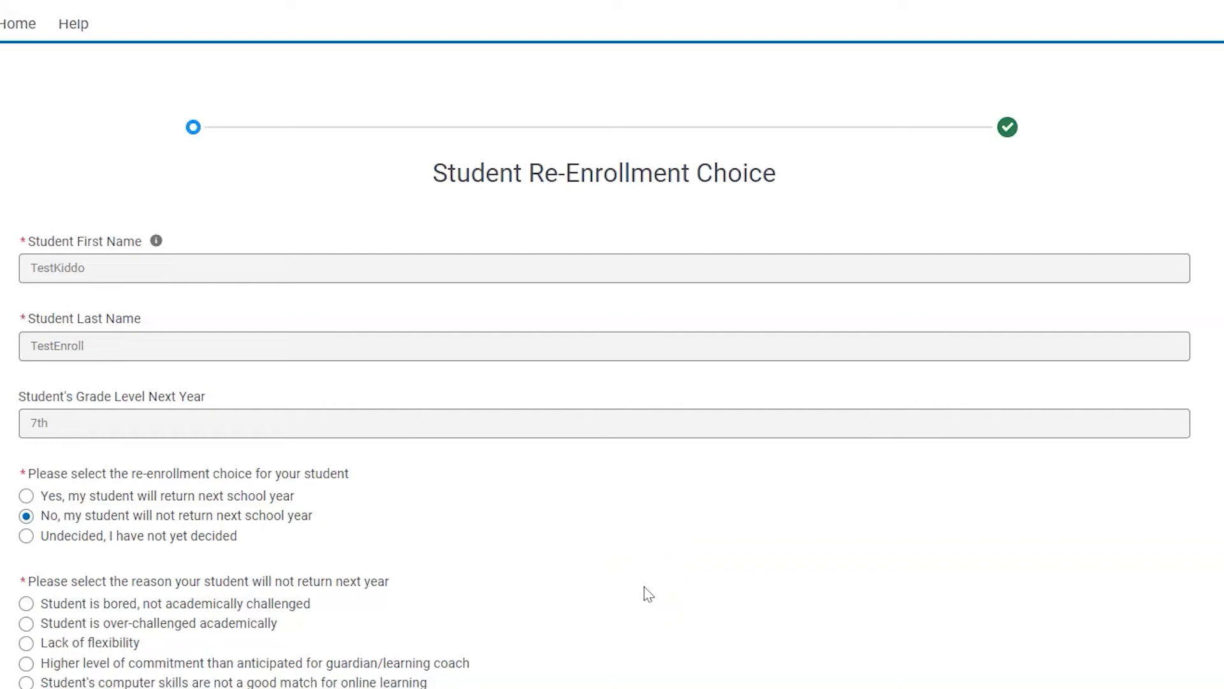
Mark the student as not returning, with a temporary pandemic solution as the reason and transferring to another online school as the next step
left_click(376, 518)
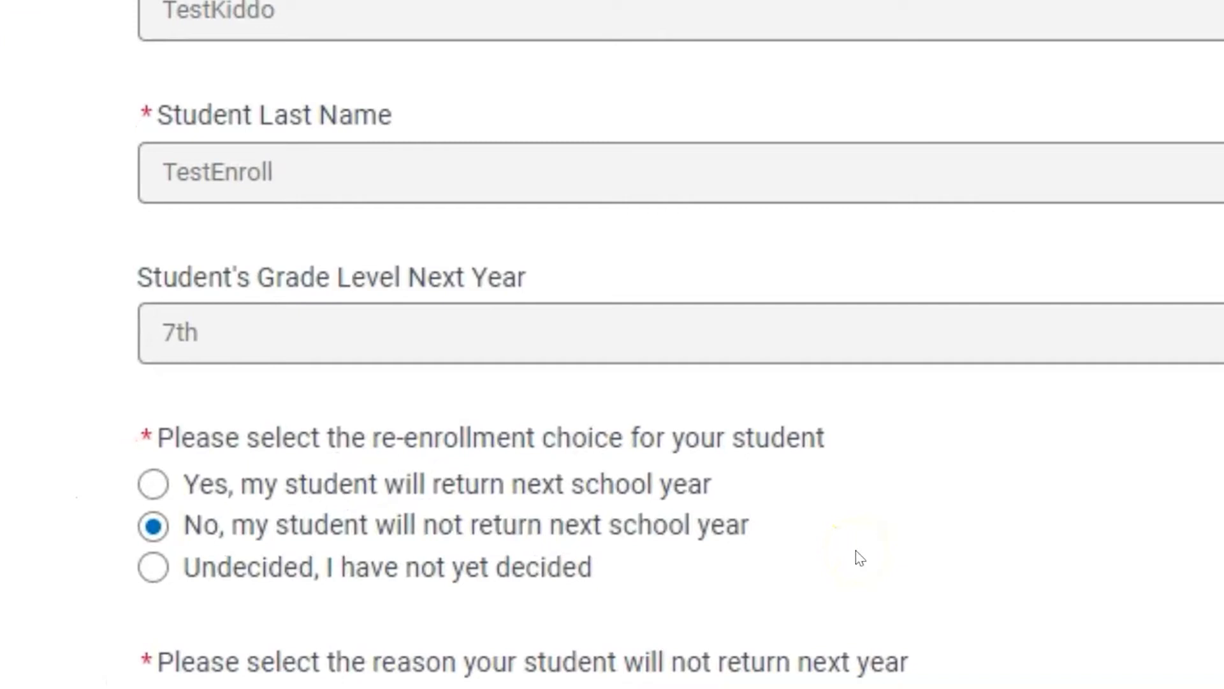
scroll(856, 550, "down", 3)
left_click(1033, 473)
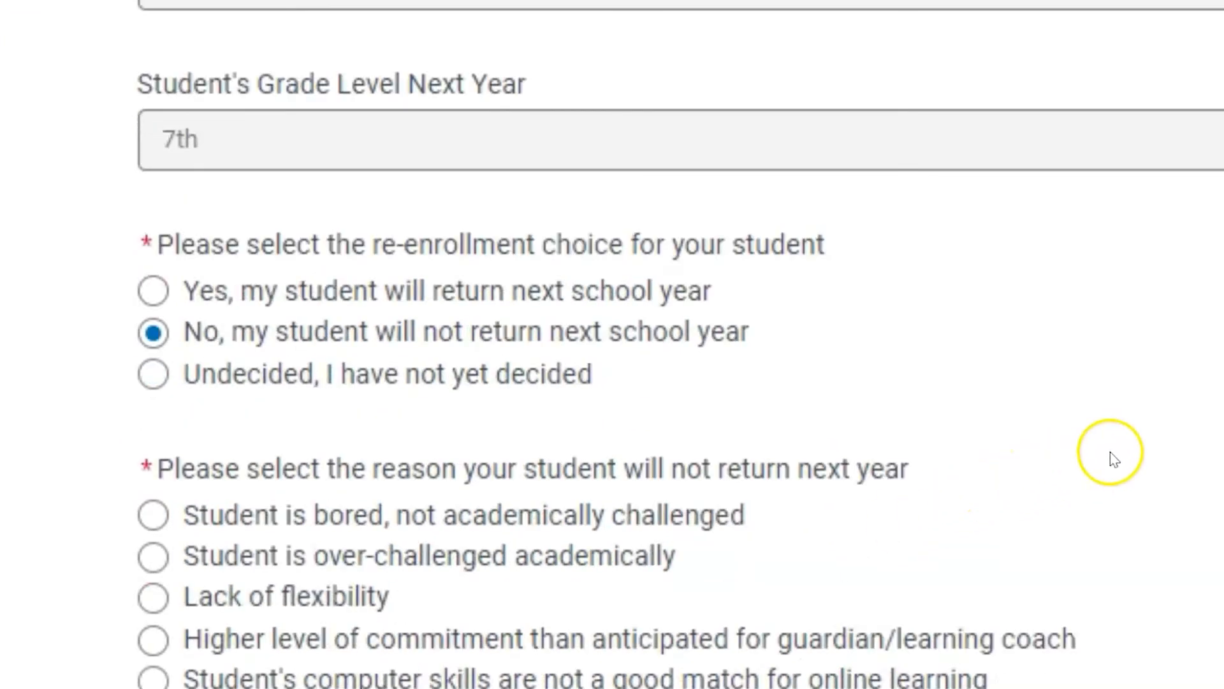
scroll(1113, 449, "down", 5)
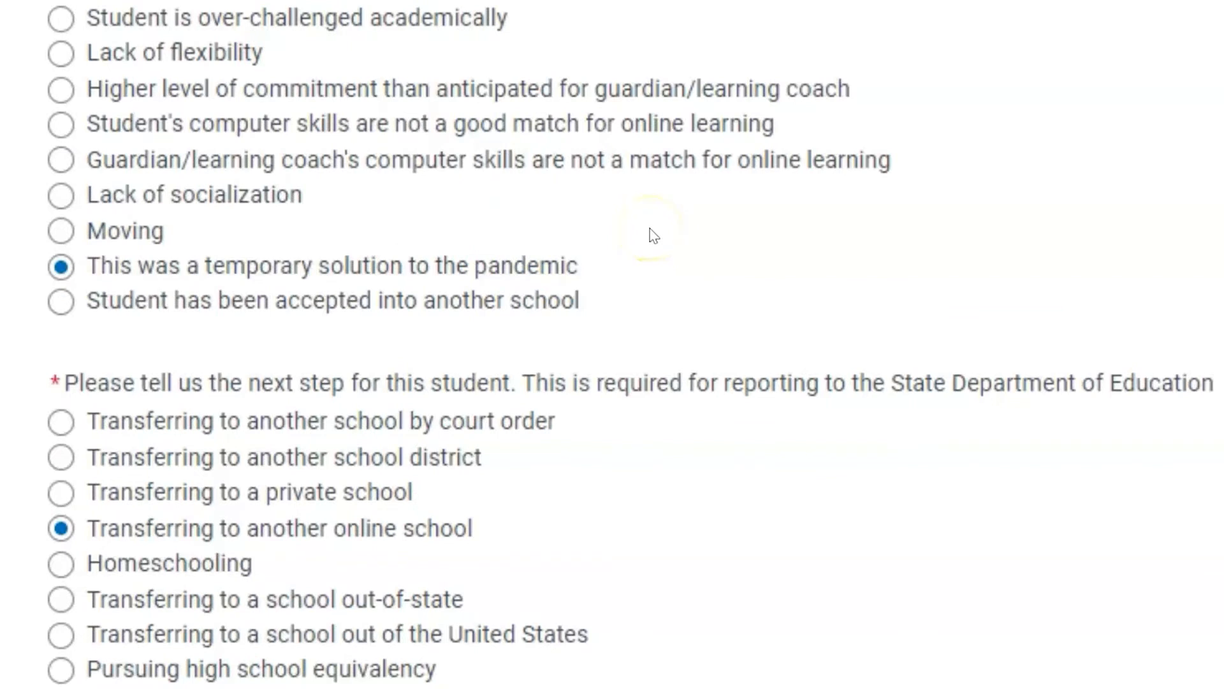
scroll(822, 232, "down", 3)
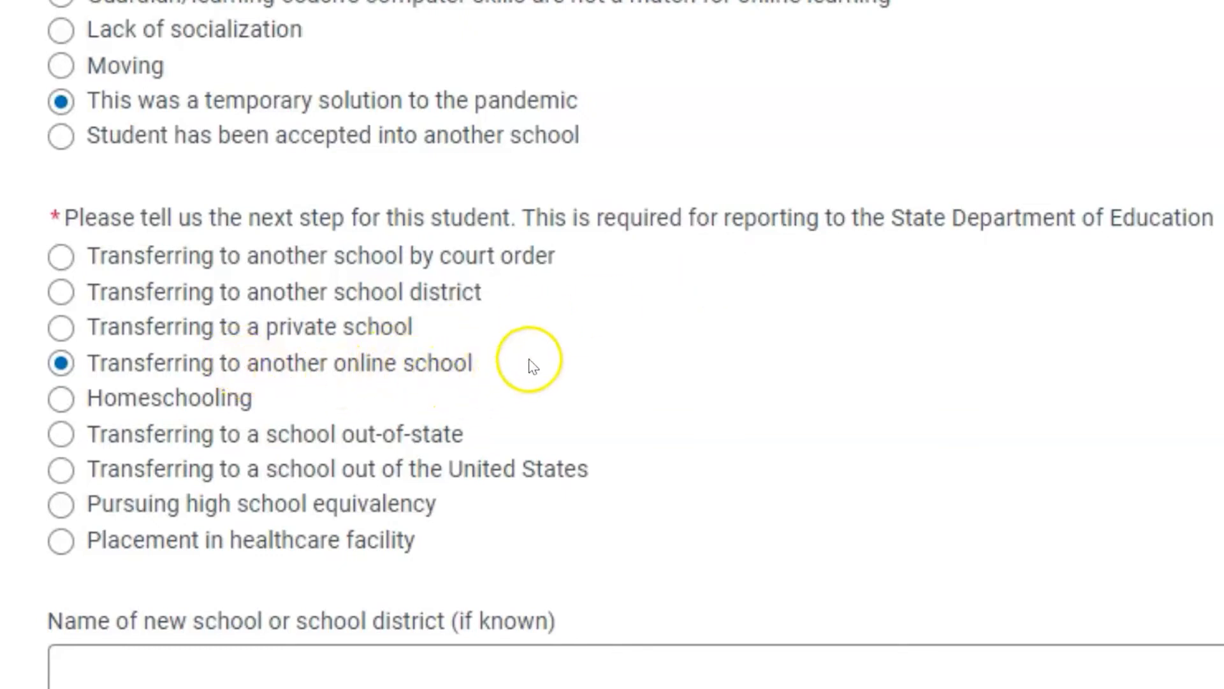
Go past the new school's name and address fields, and draw and save the parent/legal guardian signature
scroll(535, 360, "down", 5)
left_click(517, 333)
left_click(685, 221)
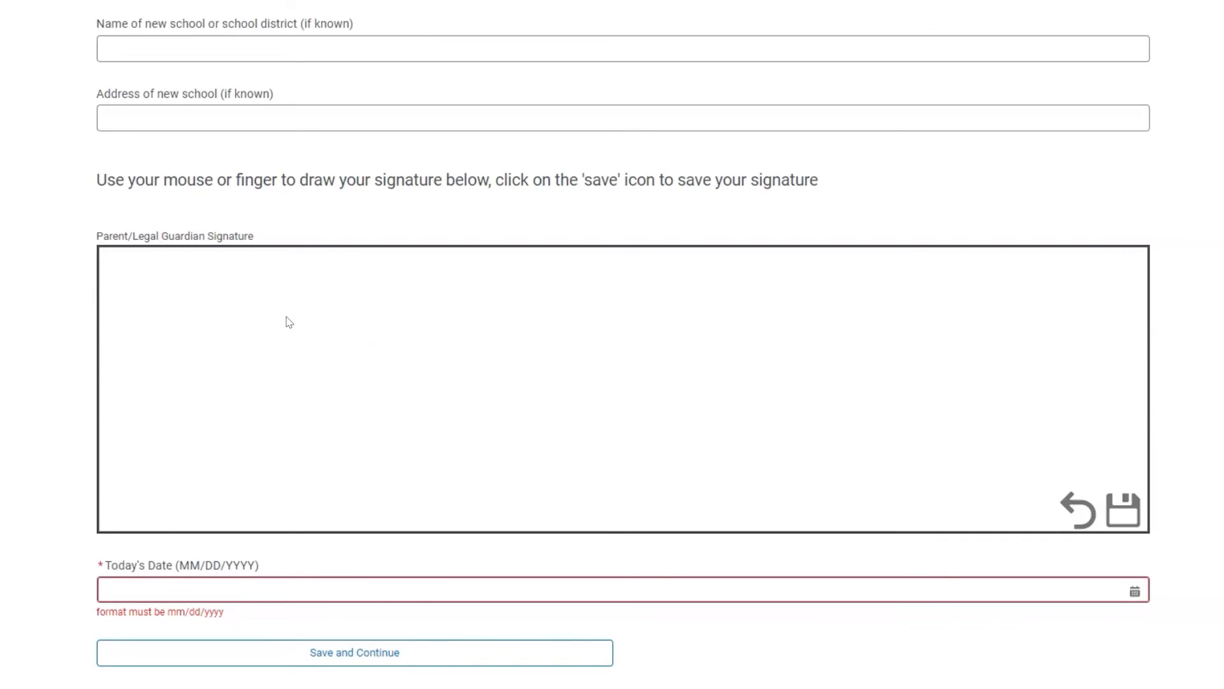
mouse_move(182, 307)
left_mouse_down()
mouse_move(211, 288)
mouse_move(232, 346)
mouse_move(401, 281)
mouse_move(324, 435)
left_mouse_up()
mouse_move(368, 382)
left_mouse_down()
mouse_move(358, 391)
mouse_move(427, 317)
mouse_move(495, 317)
mouse_move(478, 397)
left_mouse_up()
left_click_drag(402, 361, 625, 349)
mouse_move(594, 292)
left_mouse_down()
mouse_move(639, 274)
mouse_move(680, 366)
mouse_move(648, 412)
mouse_move(683, 369)
mouse_move(705, 404)
mouse_move(744, 410)
left_mouse_up()
left_click_drag(660, 384, 778, 372)
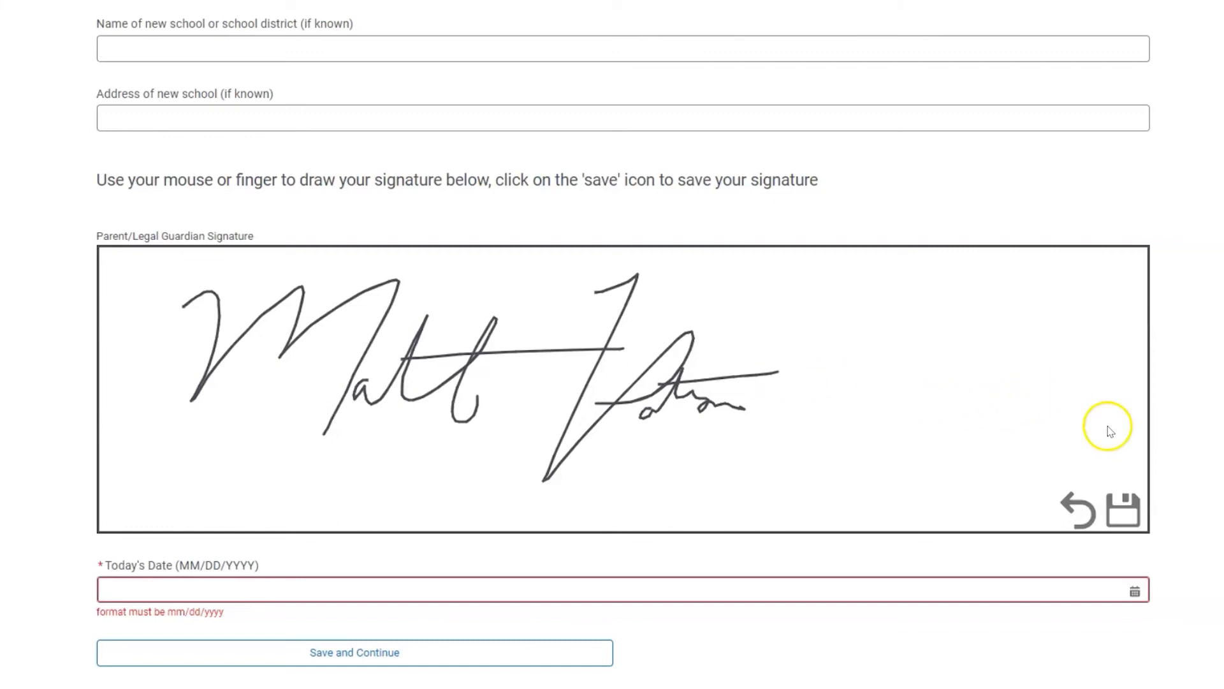
left_click(1129, 519)
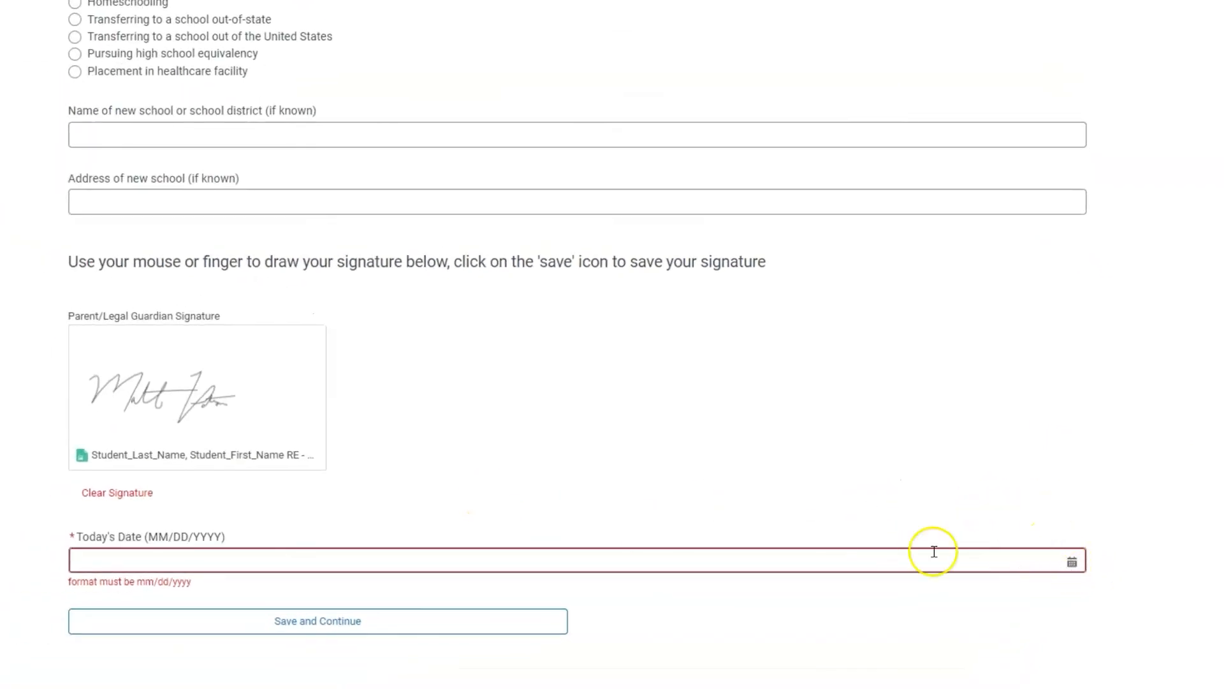
Set today's date to Mar 8, 2022 and save the non-returning student's form
left_click(791, 559)
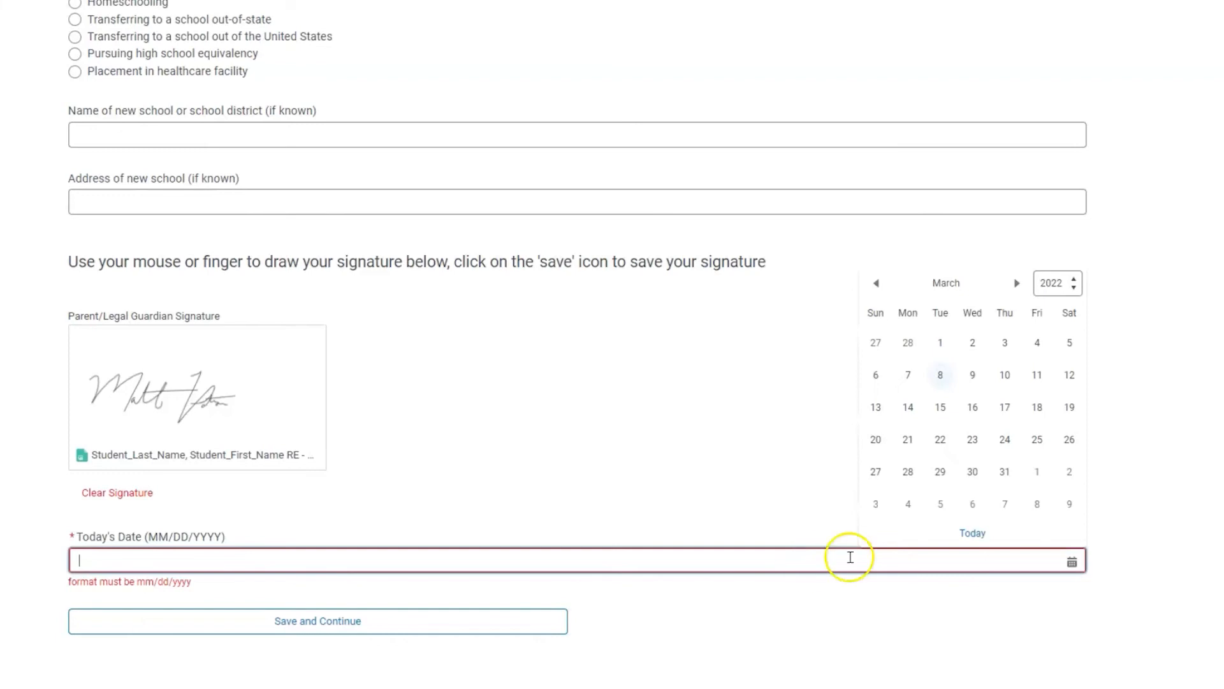
left_click(940, 371)
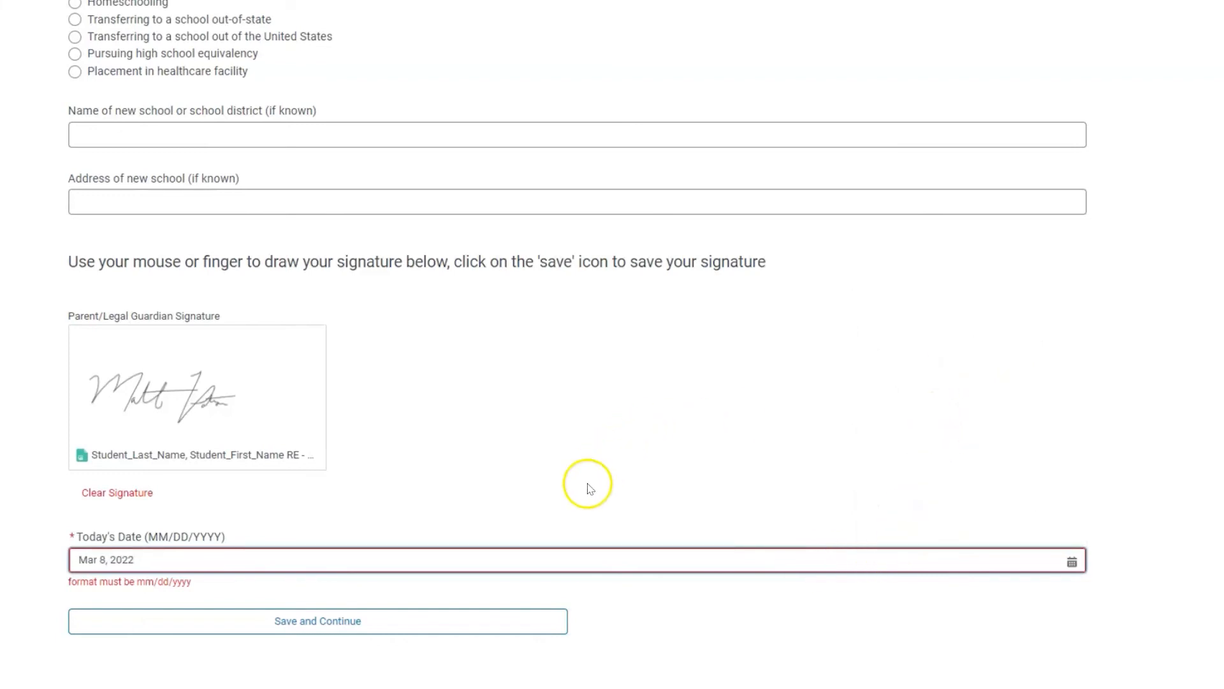
left_click(508, 618)
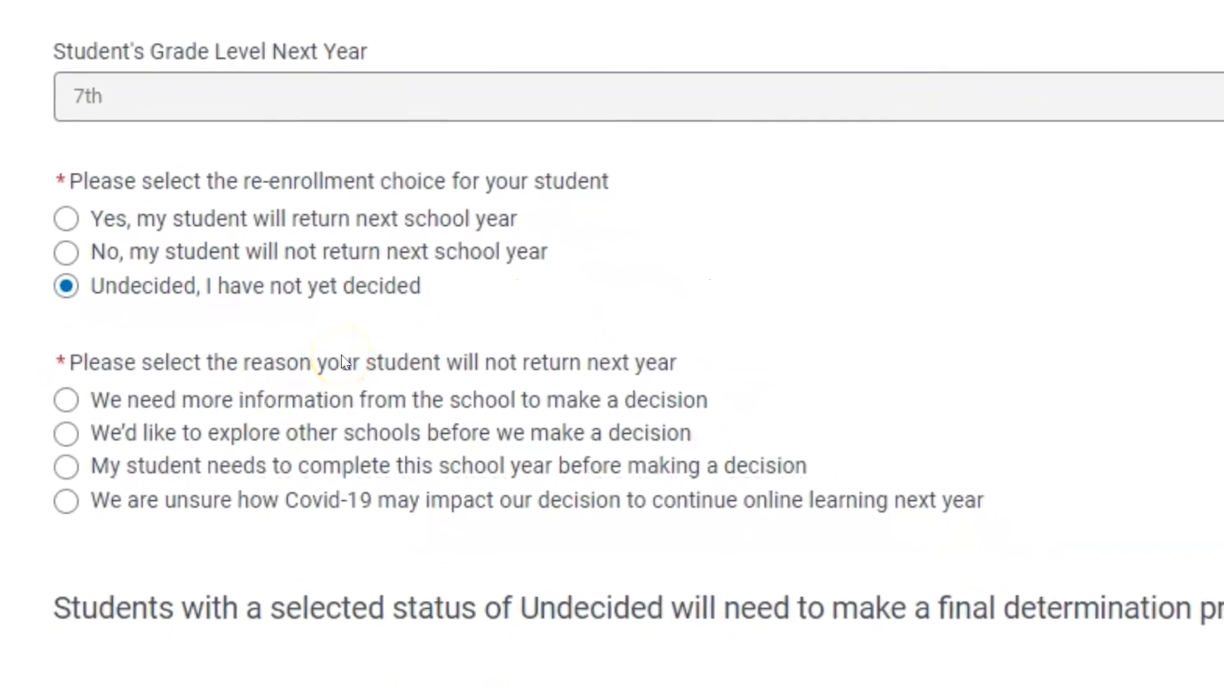
Give uncertainty about how Covid-19 may impact the decision as the reason for being undecided, and save the form
left_click(69, 492)
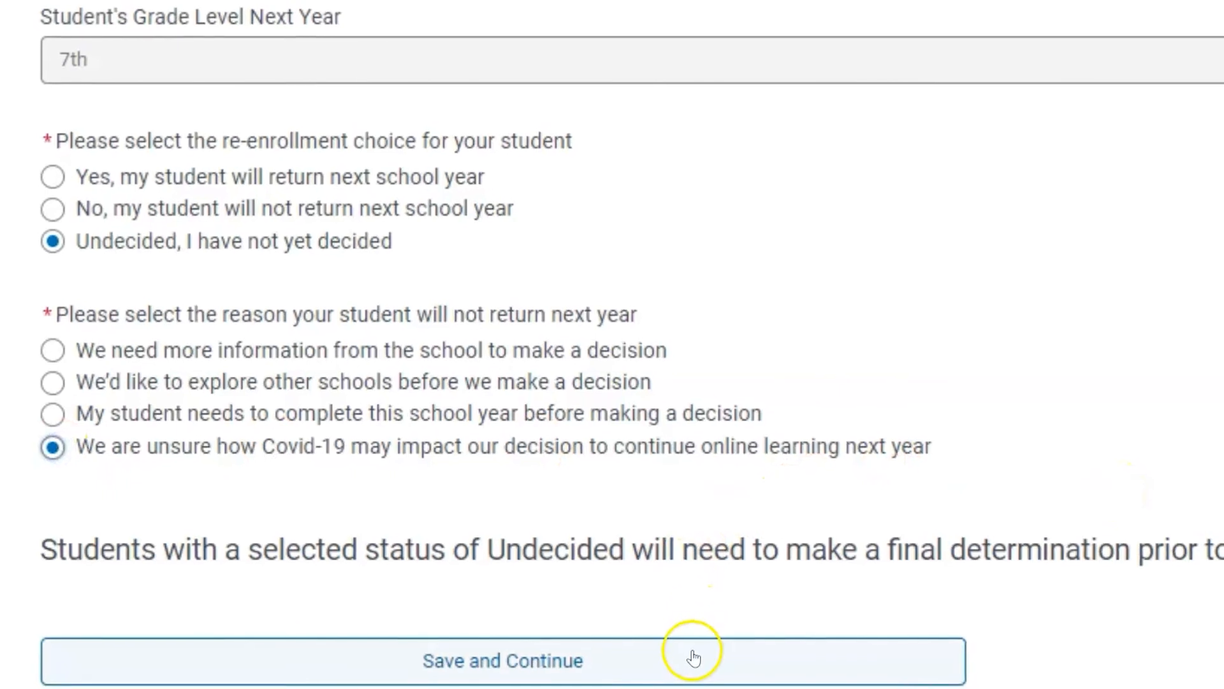
left_click(702, 666)
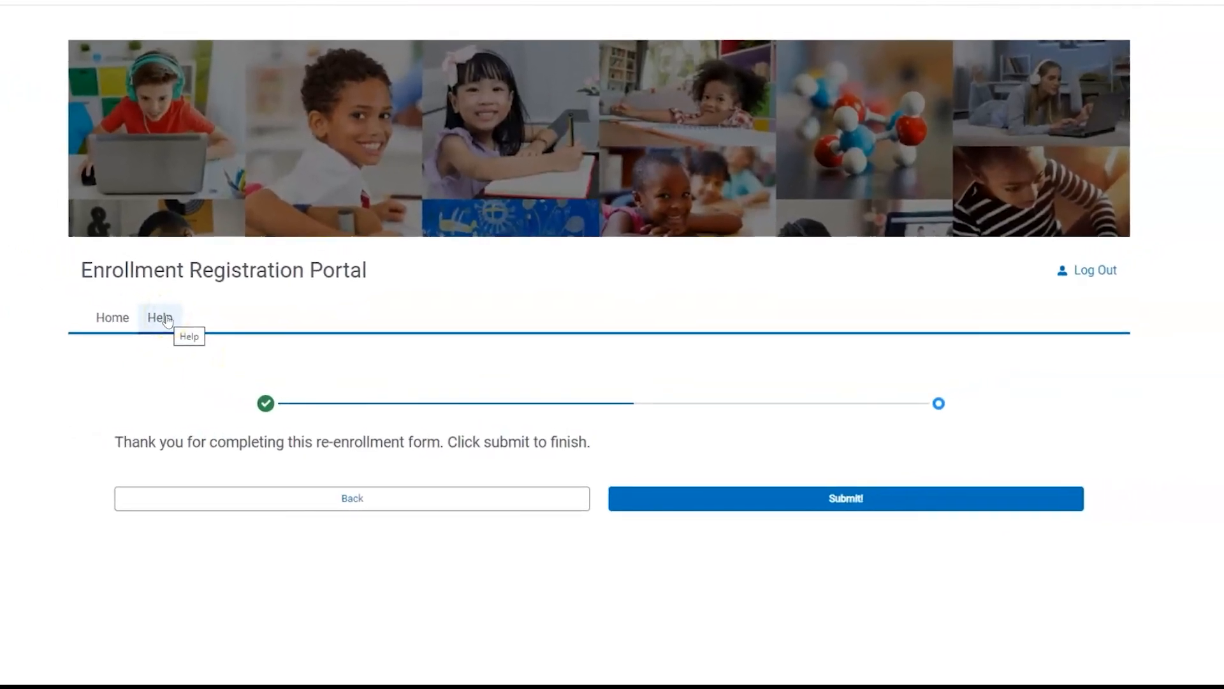
Open the portal's Help page
left_click(160, 317)
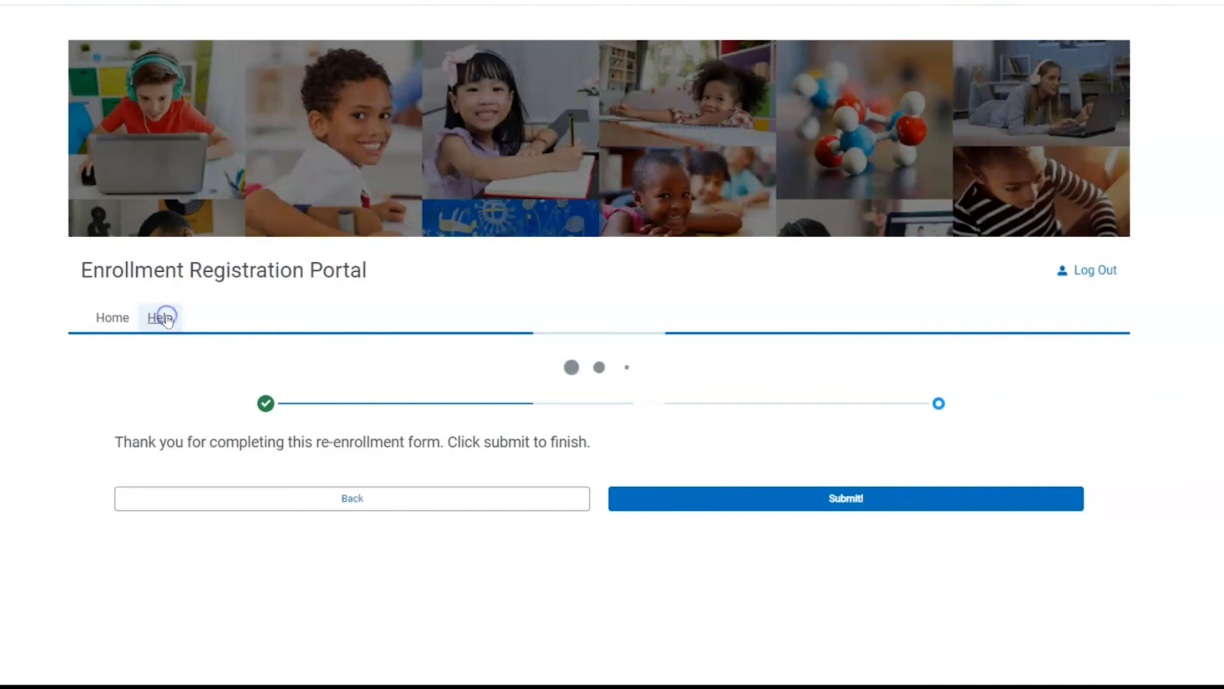